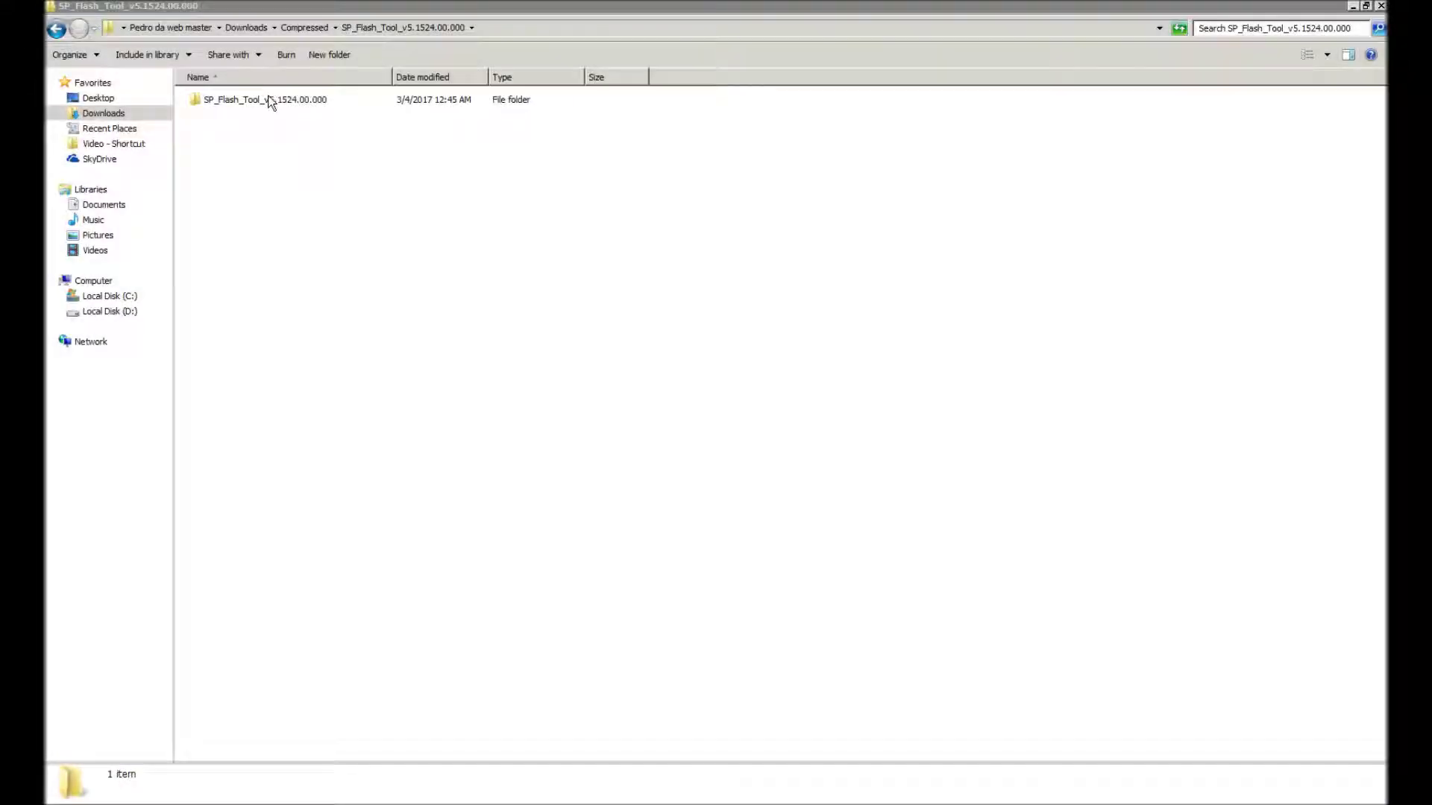
Run flash_tool.exe from the SP_Flash_Tool_v5.1524.00.000 folder.
double_click(266, 98)
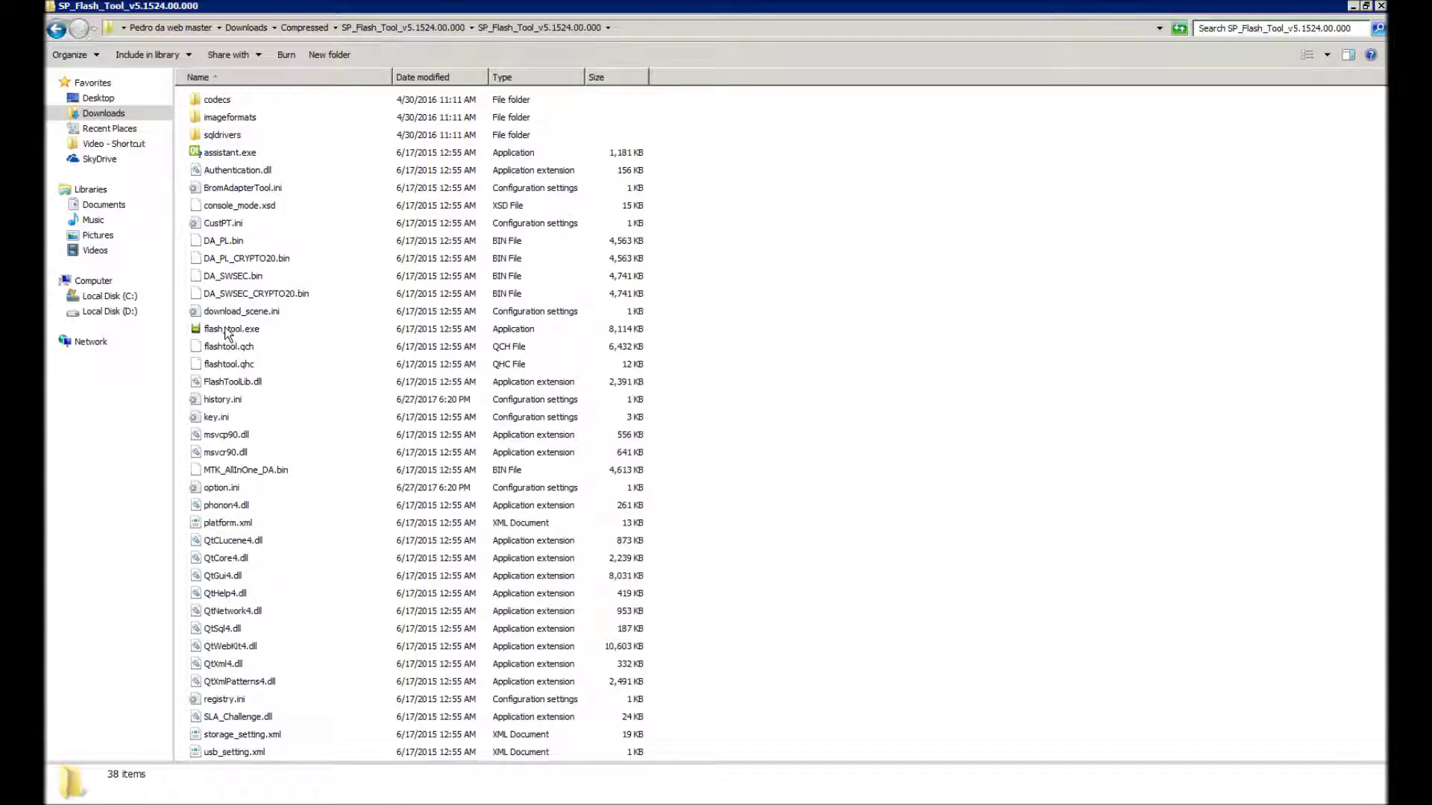
click(230, 329)
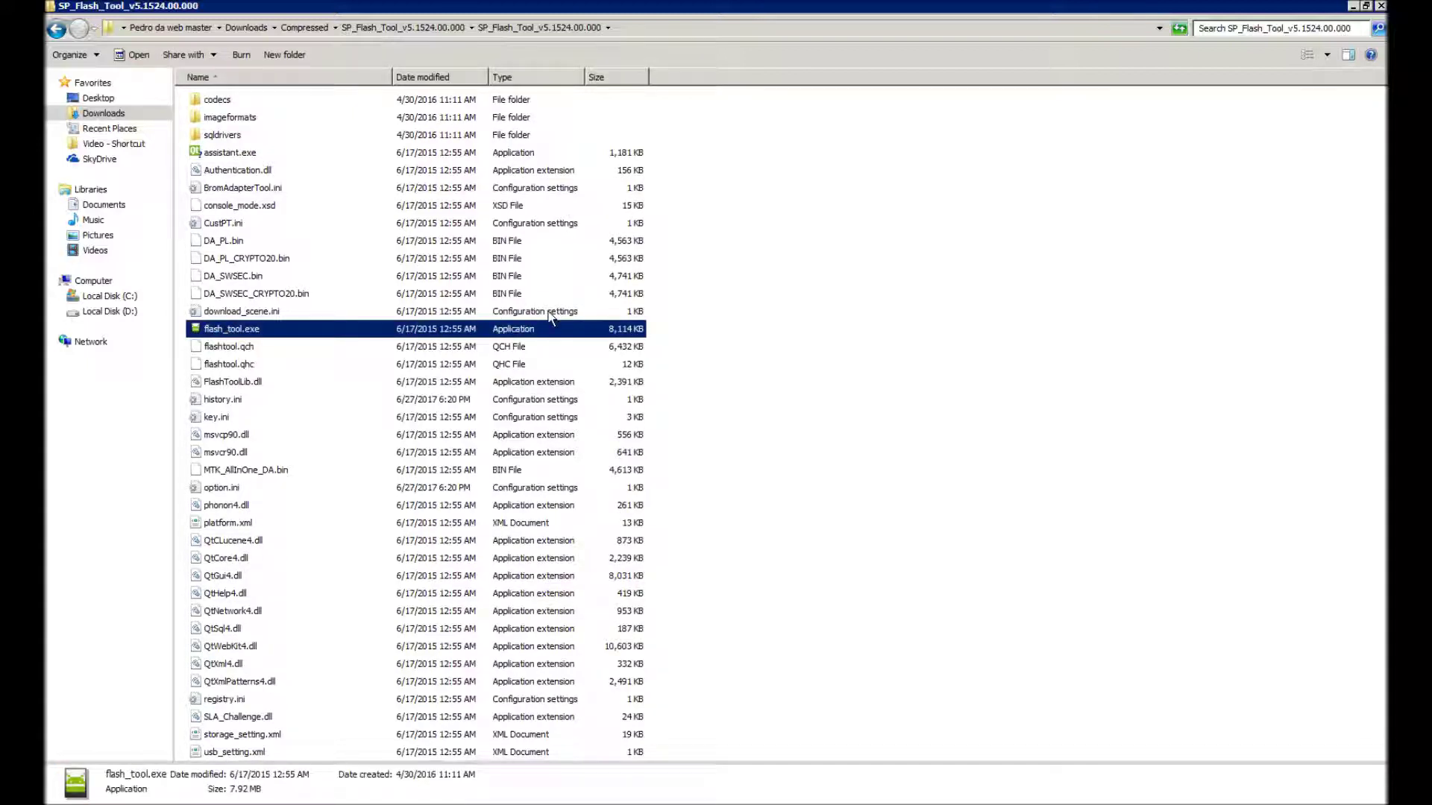
double_click(231, 332)
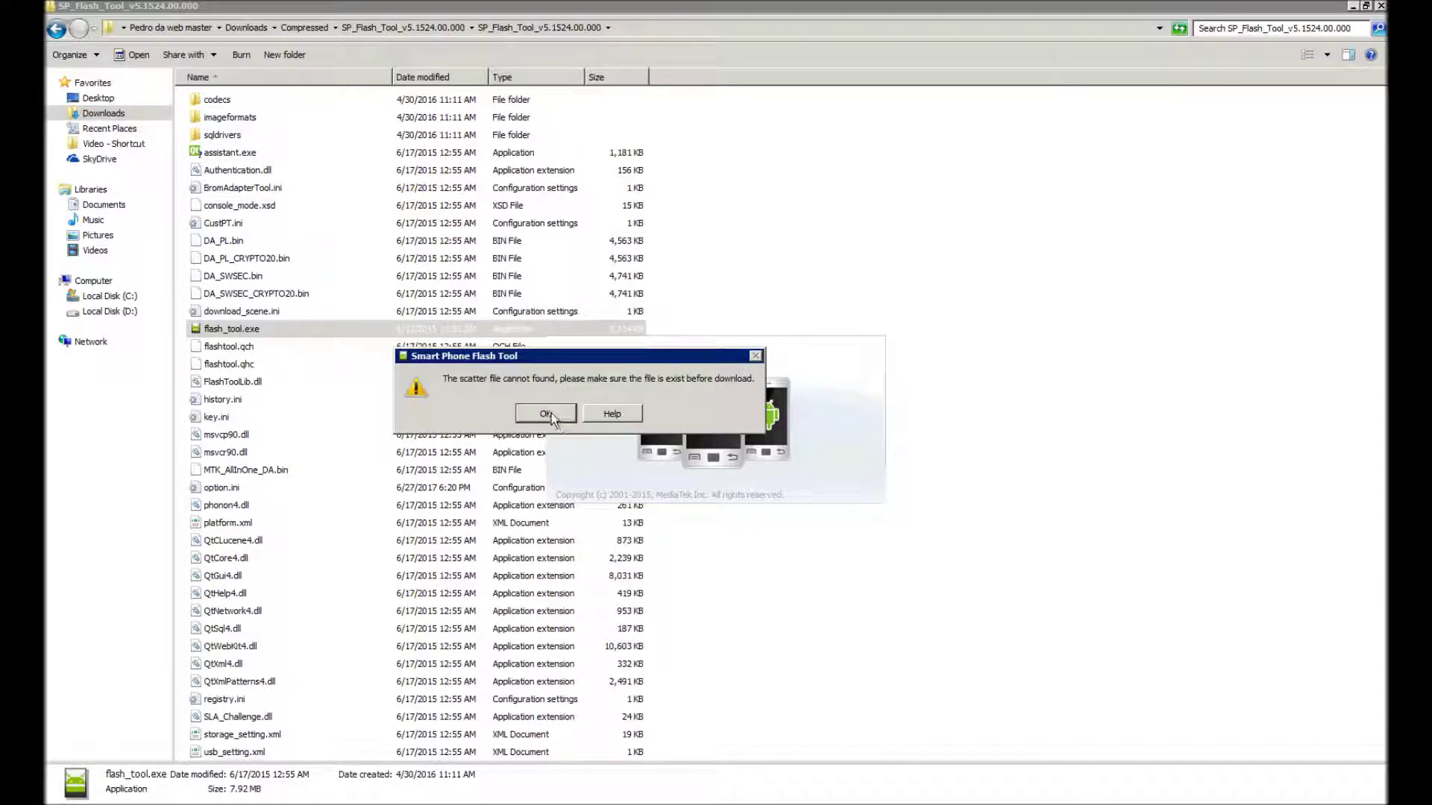
Dismiss the scatter-file-not-found warning and maximize the SP Flash Tool window.
click(546, 414)
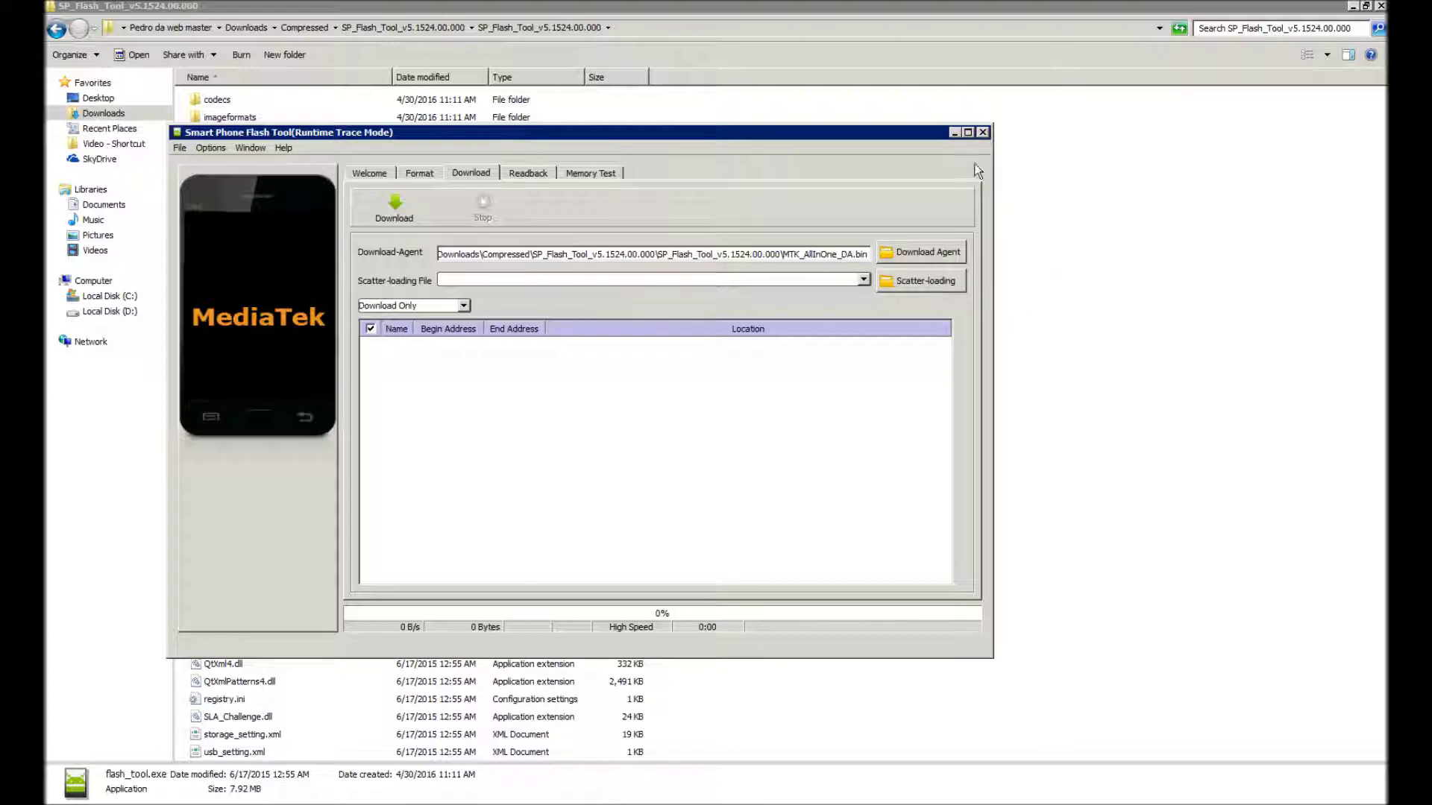
click(969, 133)
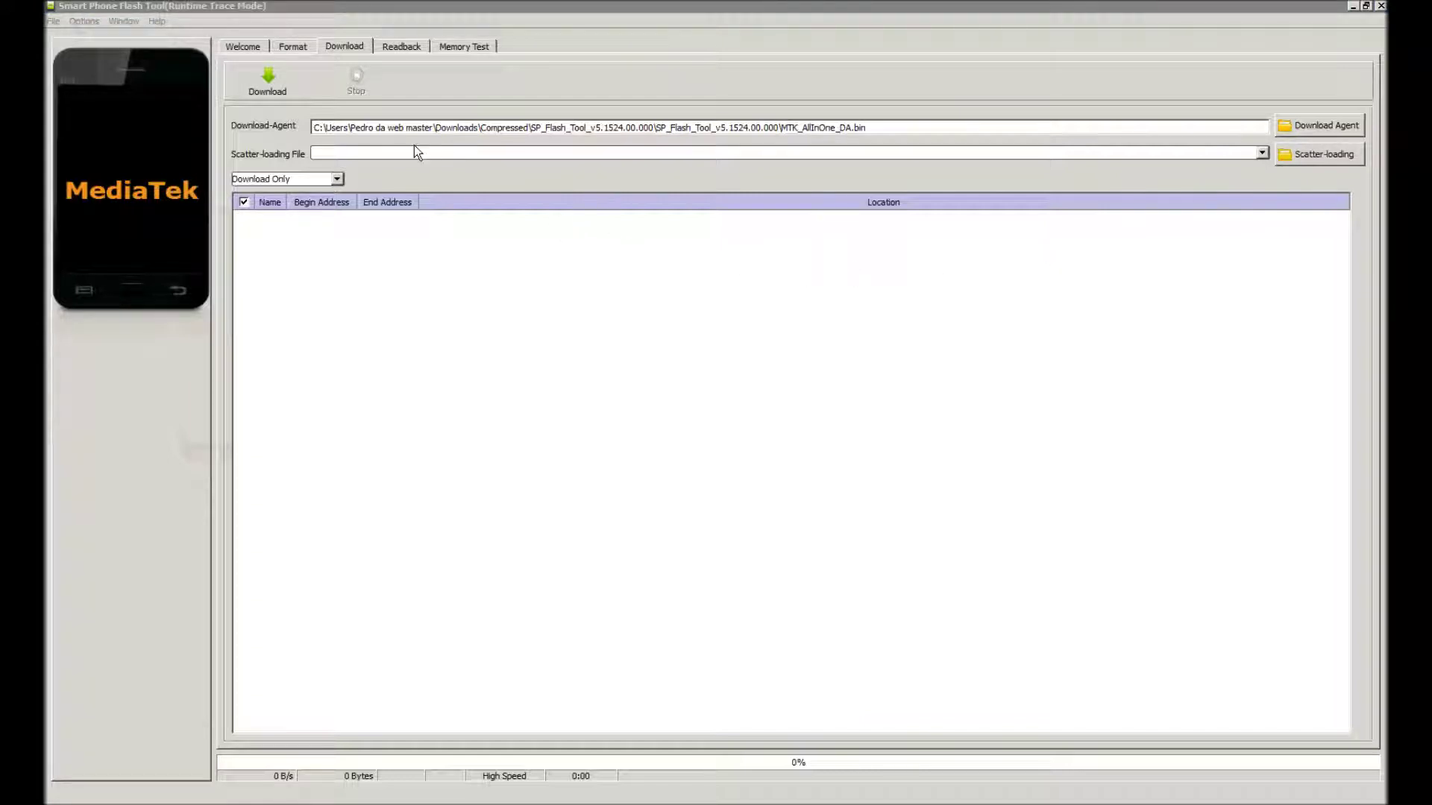
Load MT6572_Android_scatter.txt from Documents > Android_MTK > firmware_backup > Alcatel.
click(1346, 150)
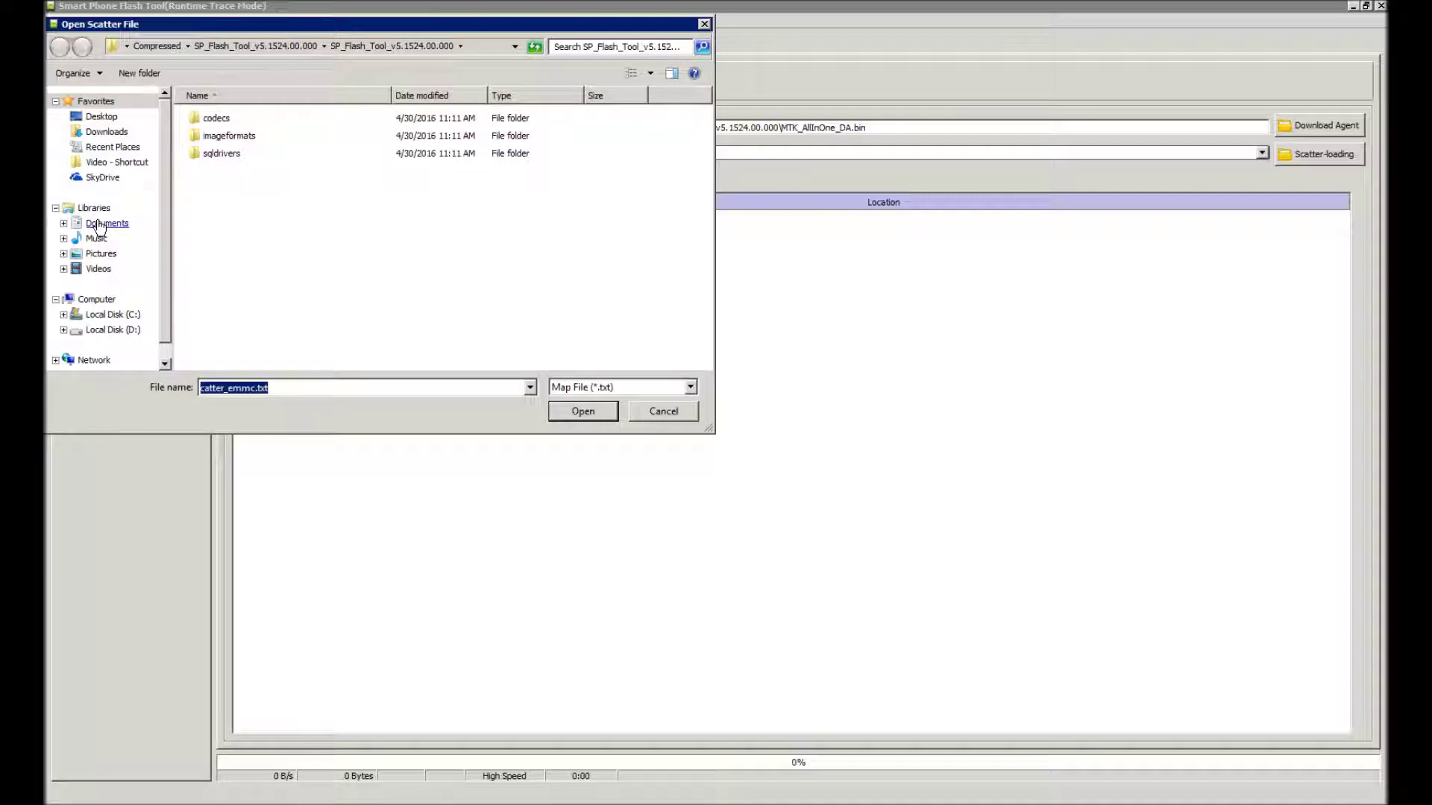
click(106, 223)
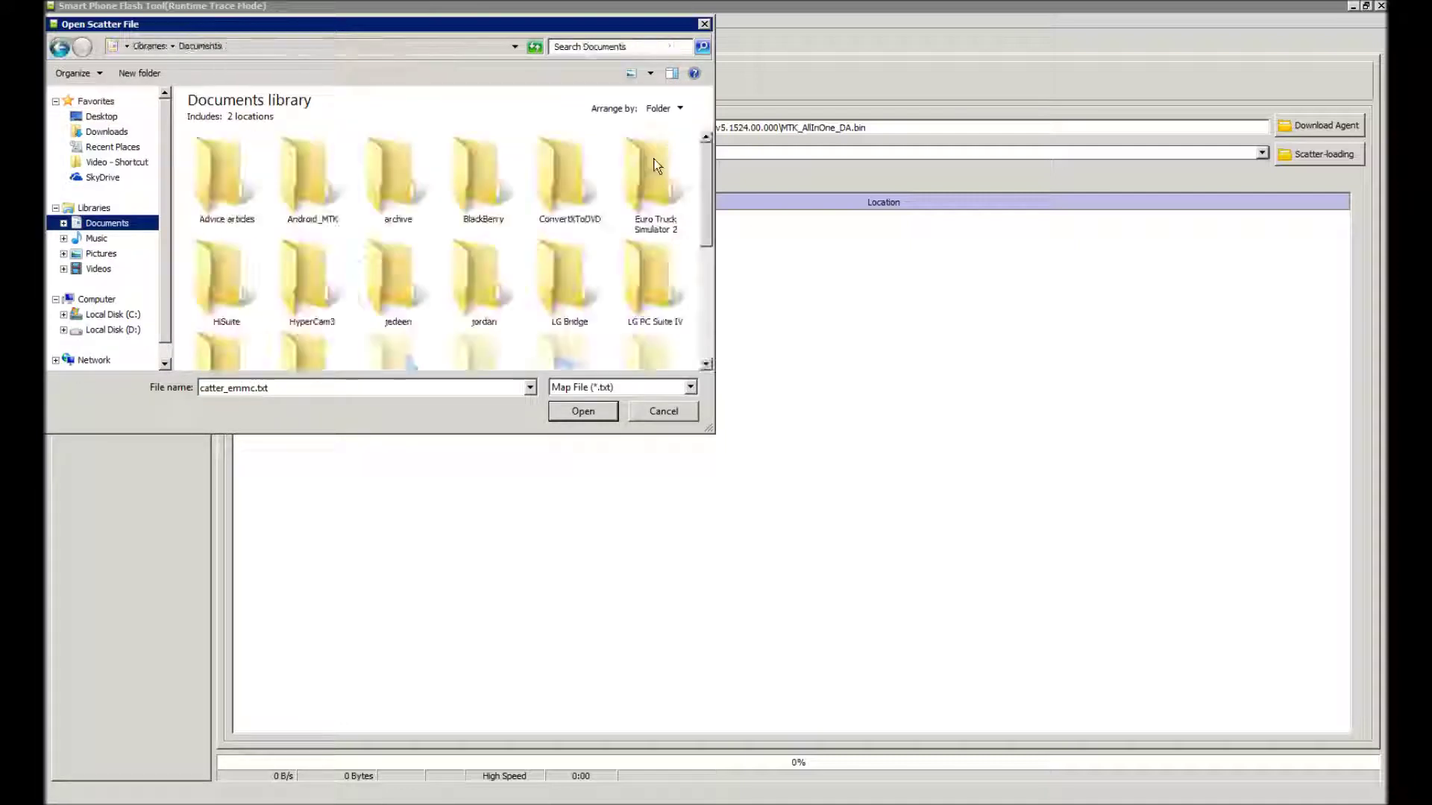
double_click(306, 205)
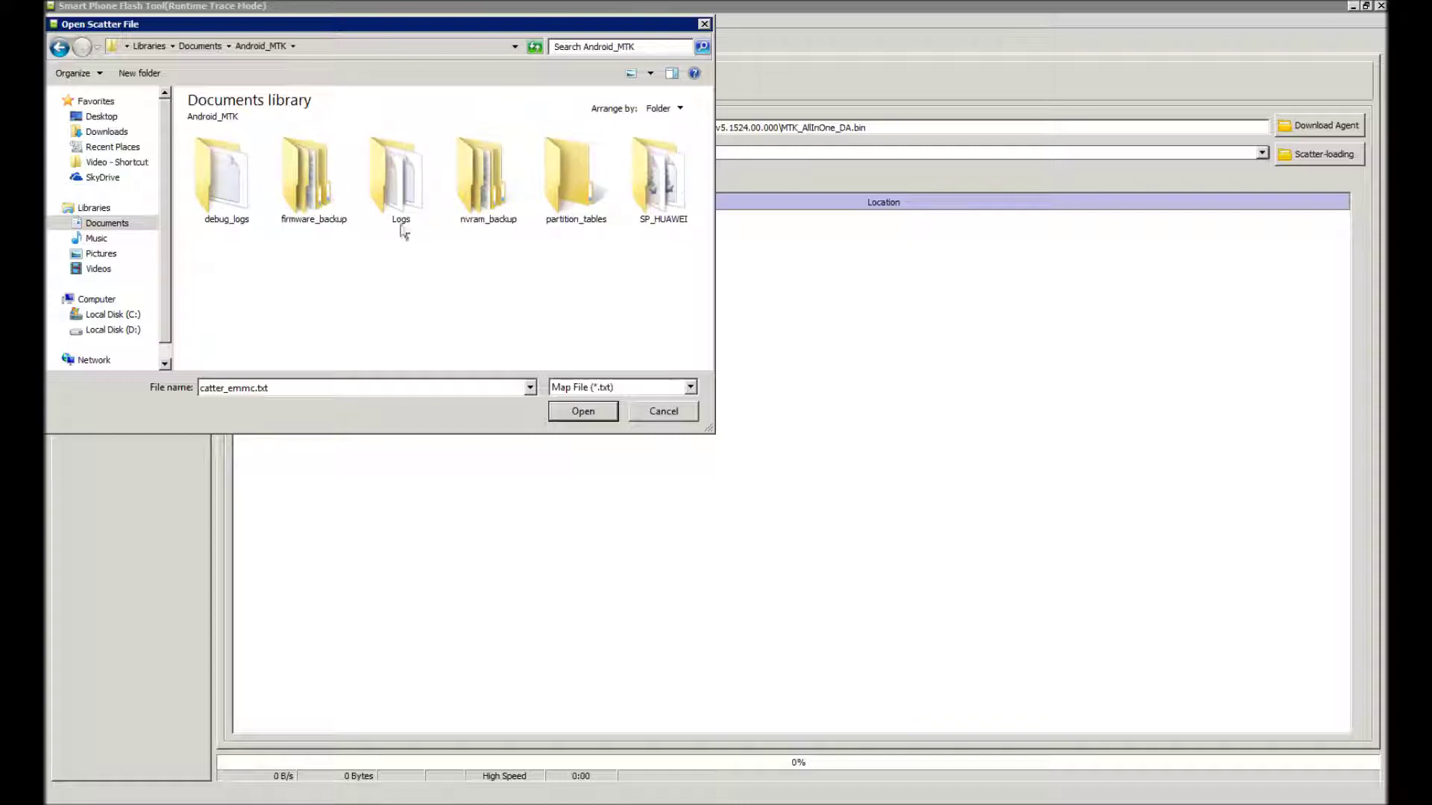
double_click(313, 185)
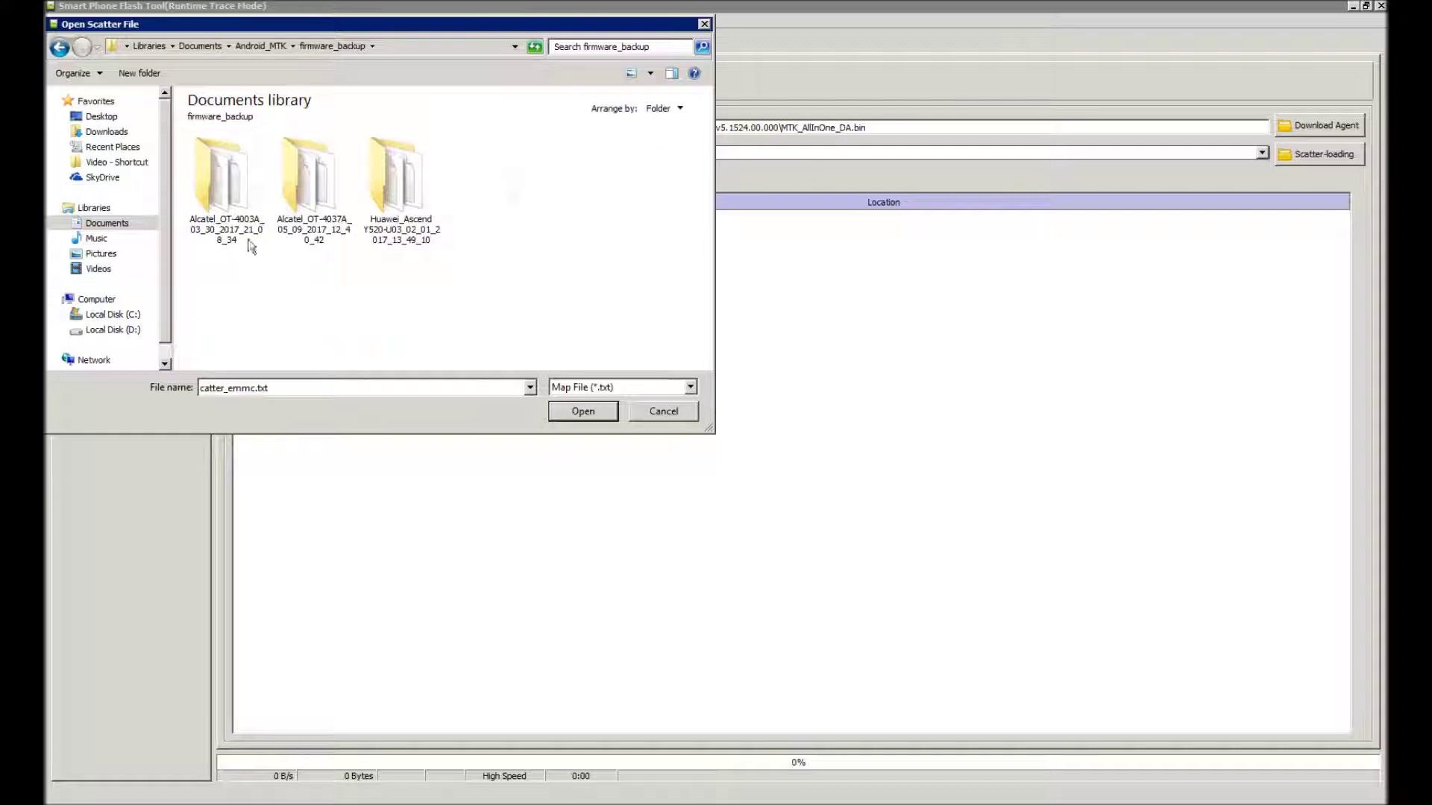
double_click(228, 229)
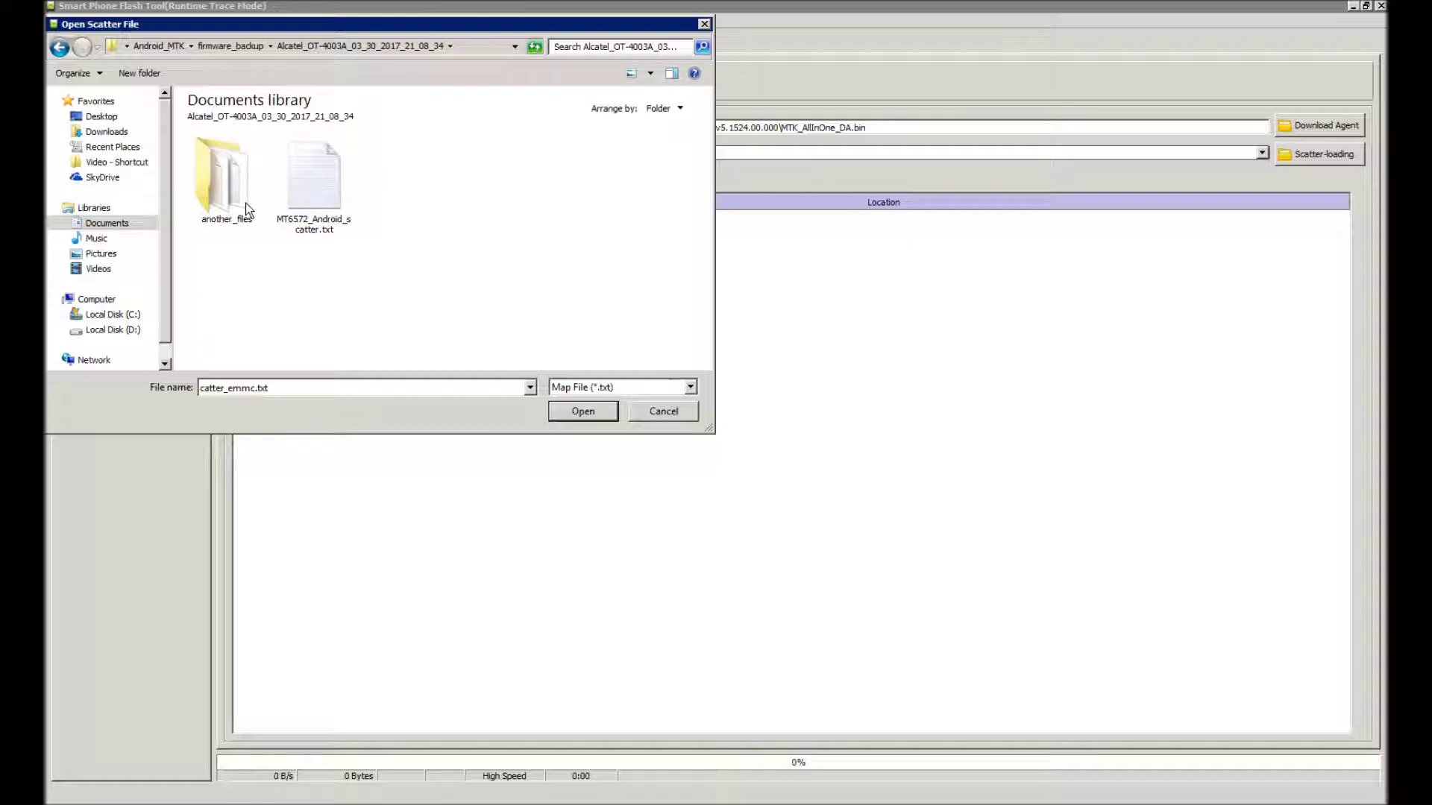
click(314, 179)
double_click(314, 179)
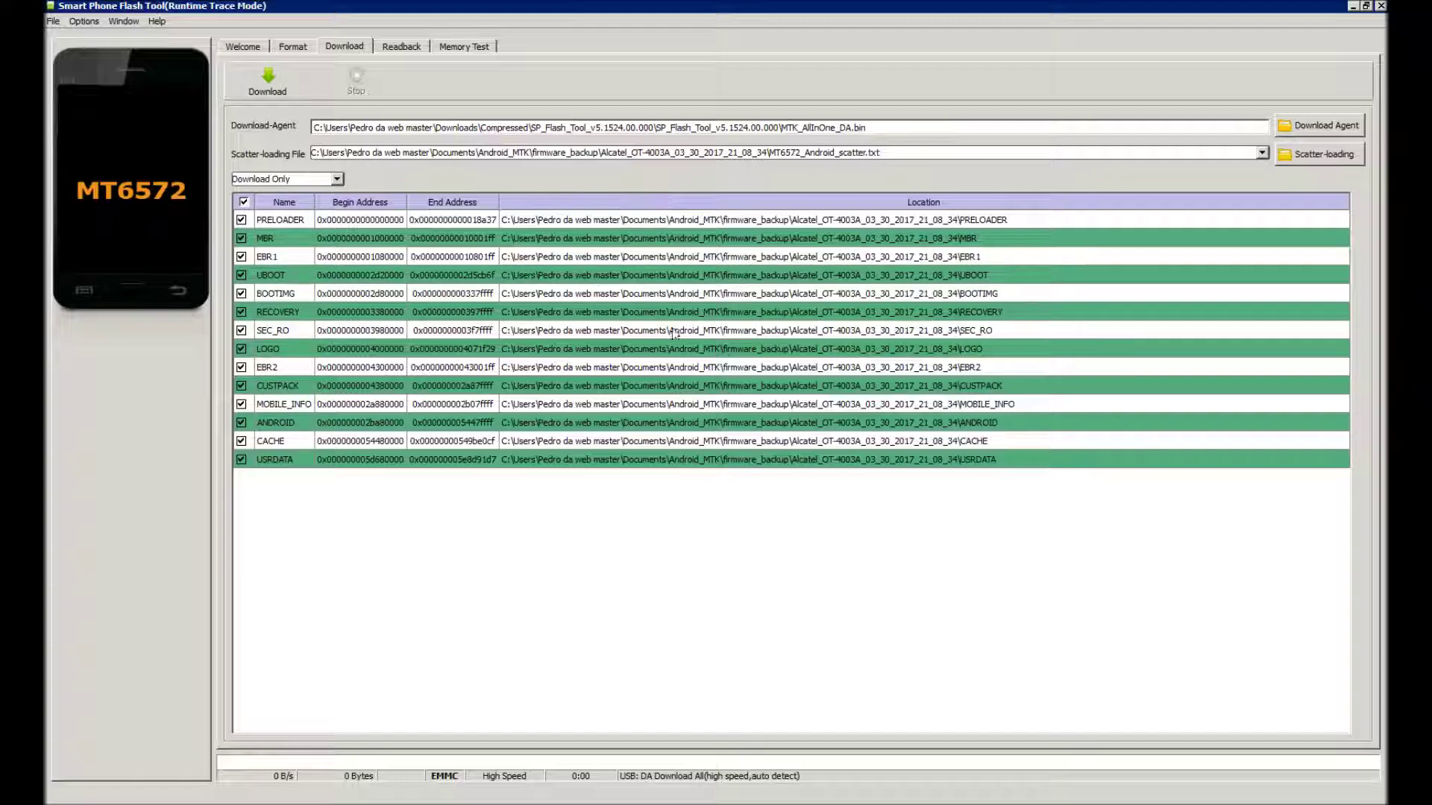
Download the Alcatel firmware to the phone and close the Download OK confirmation.
click(274, 90)
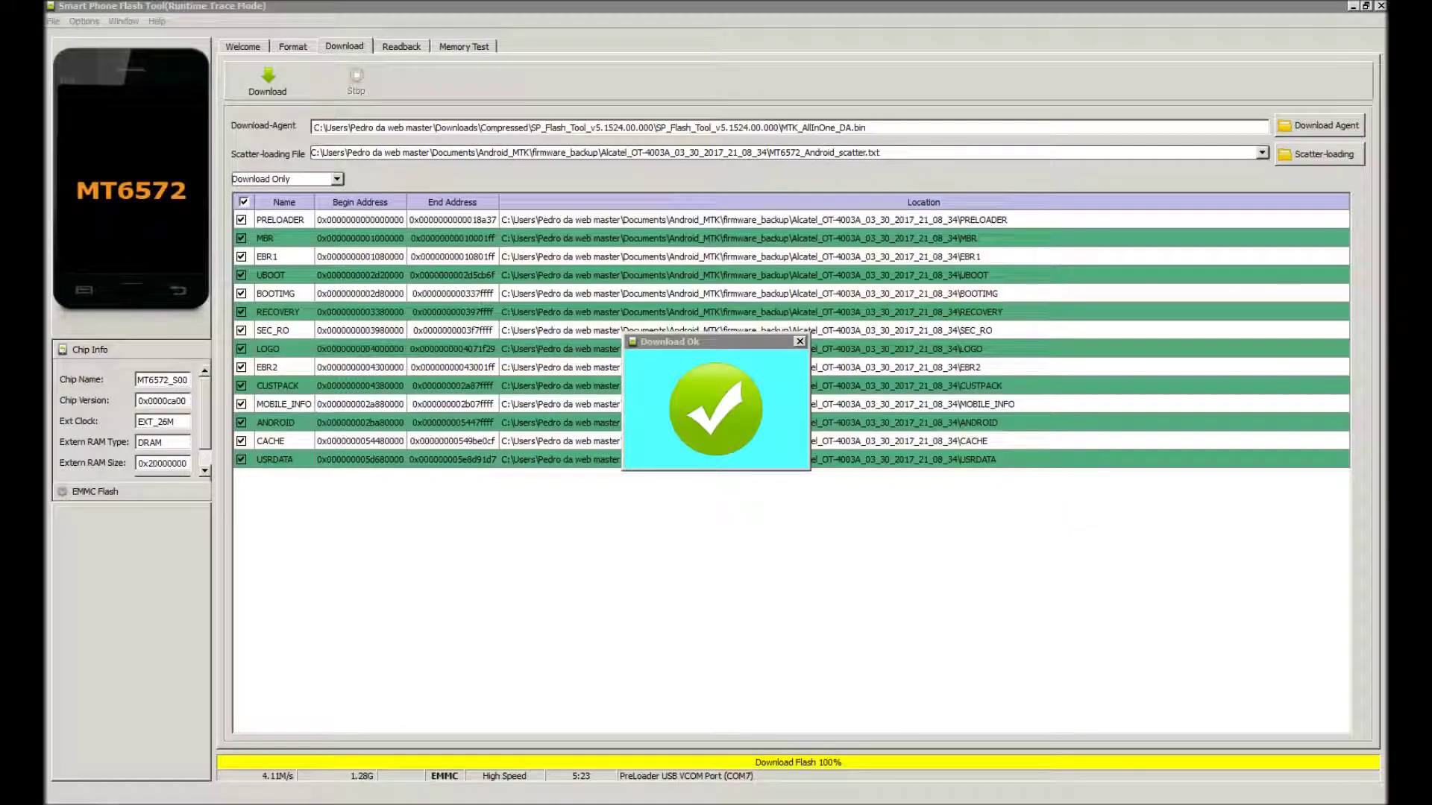
click(799, 343)
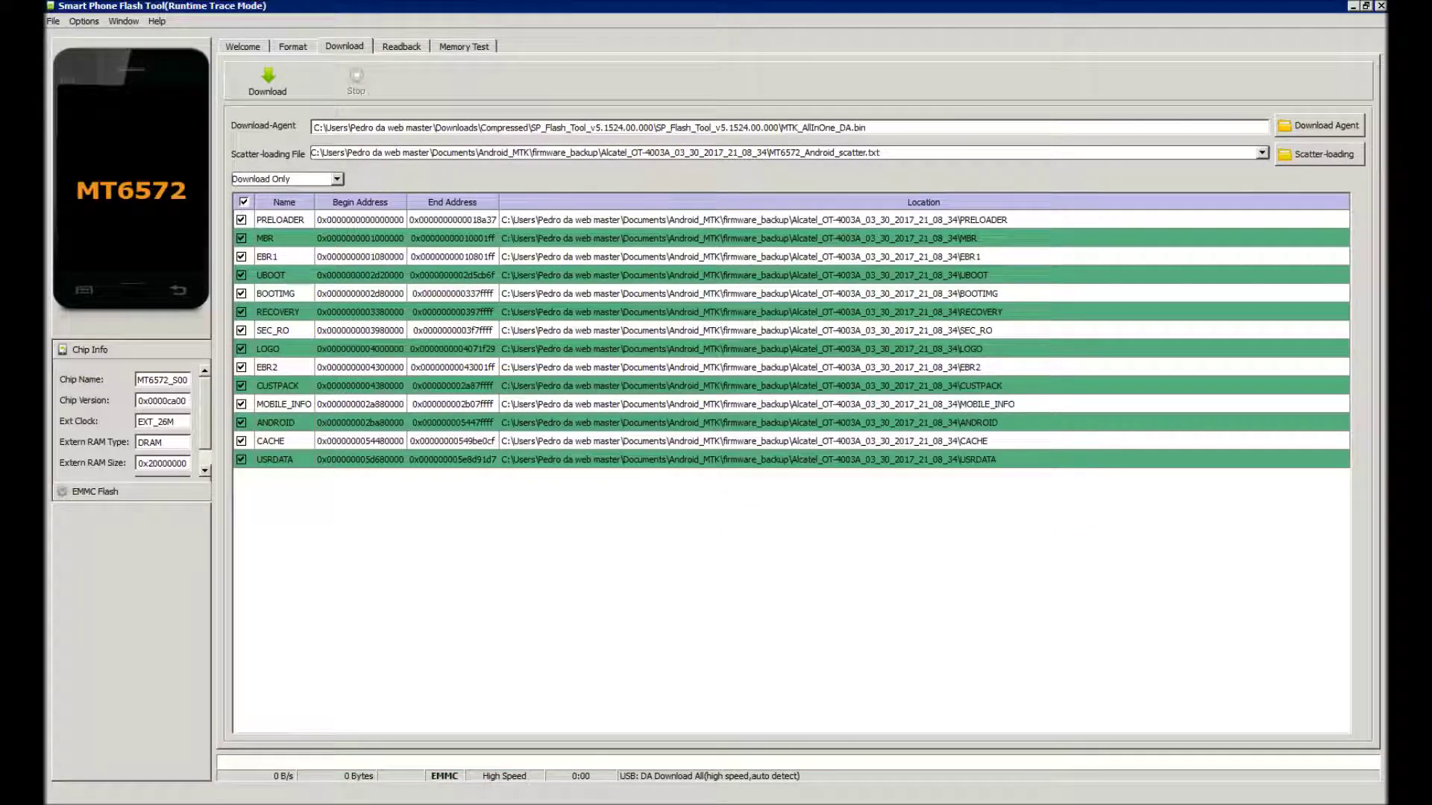